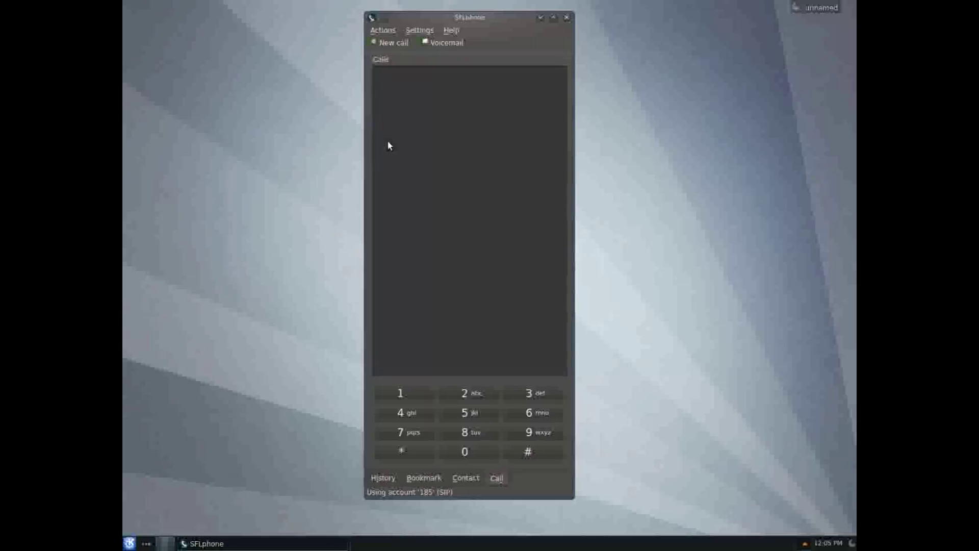
Step: Maximize the window and dock the call History in its own column to the right of the calls list
double_click(473, 18)
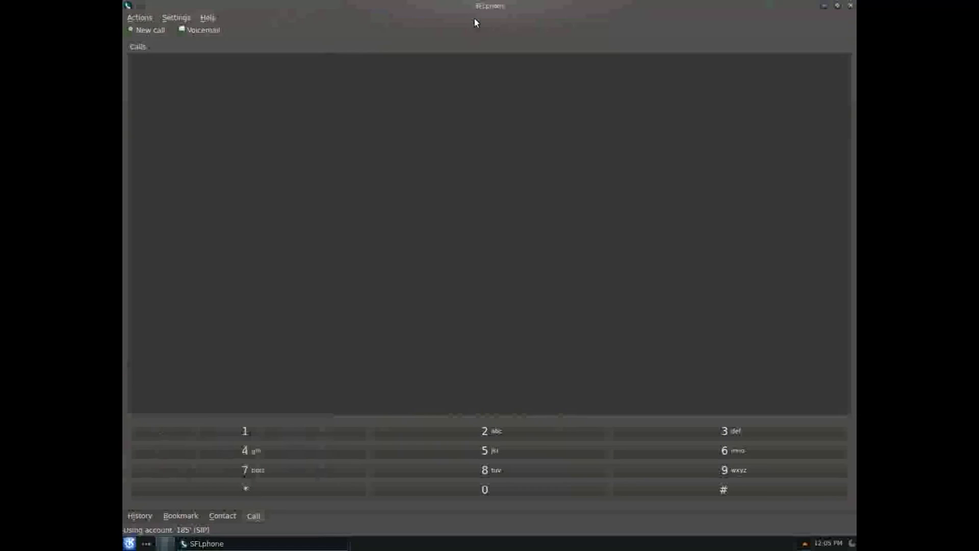
left_click(138, 516)
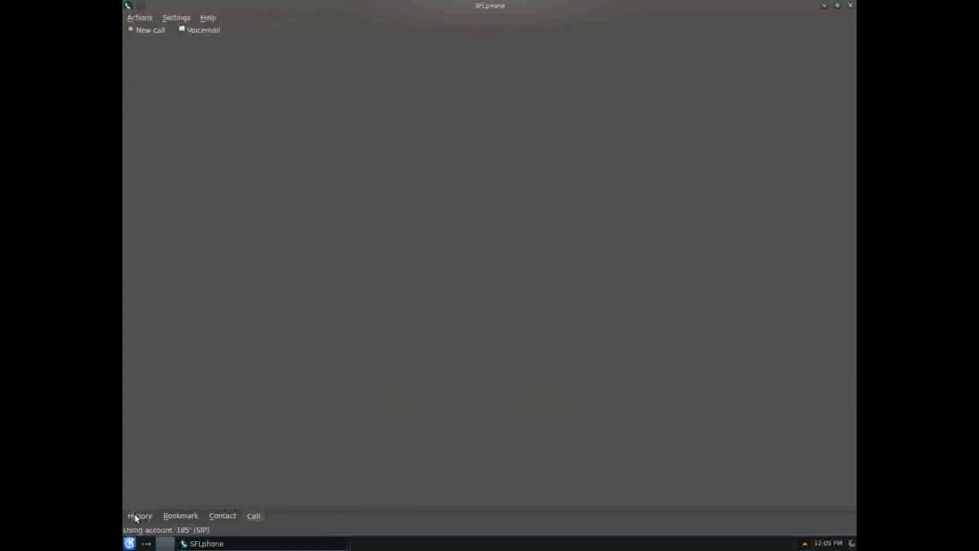
left_click_drag(414, 41, 809, 166)
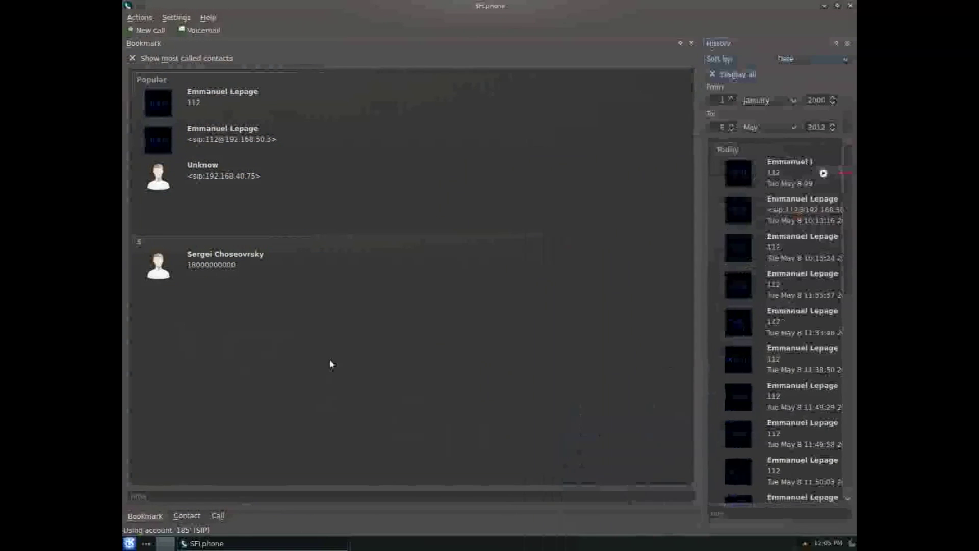
Step: Dock Contact to the left of the calls list with Bookmark grouped behind it, and widen the History column
left_click(192, 516)
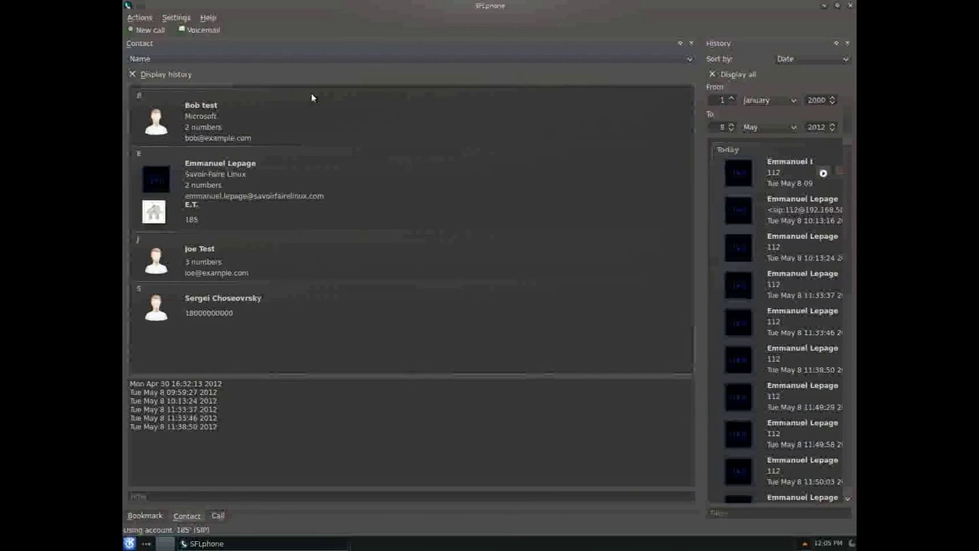
left_click_drag(317, 46, 160, 84)
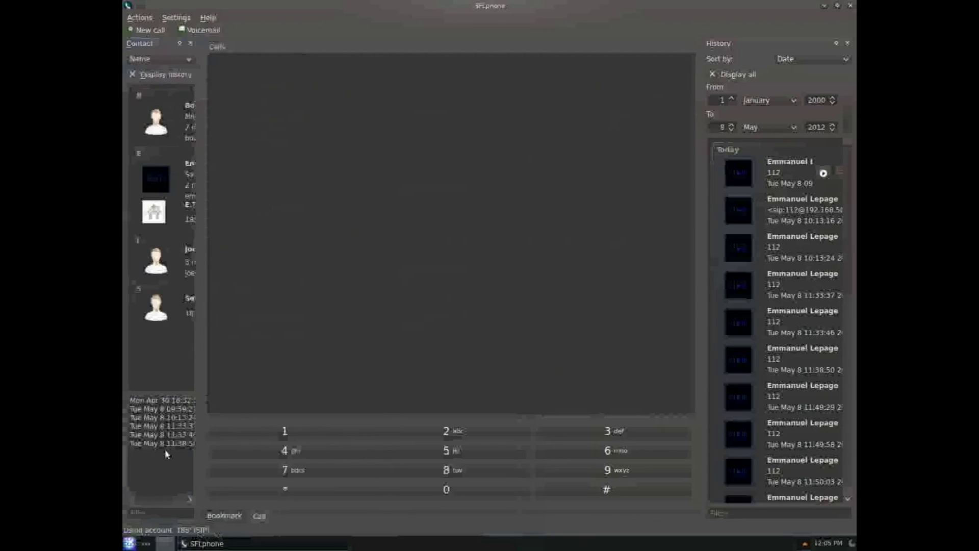
left_click(216, 516)
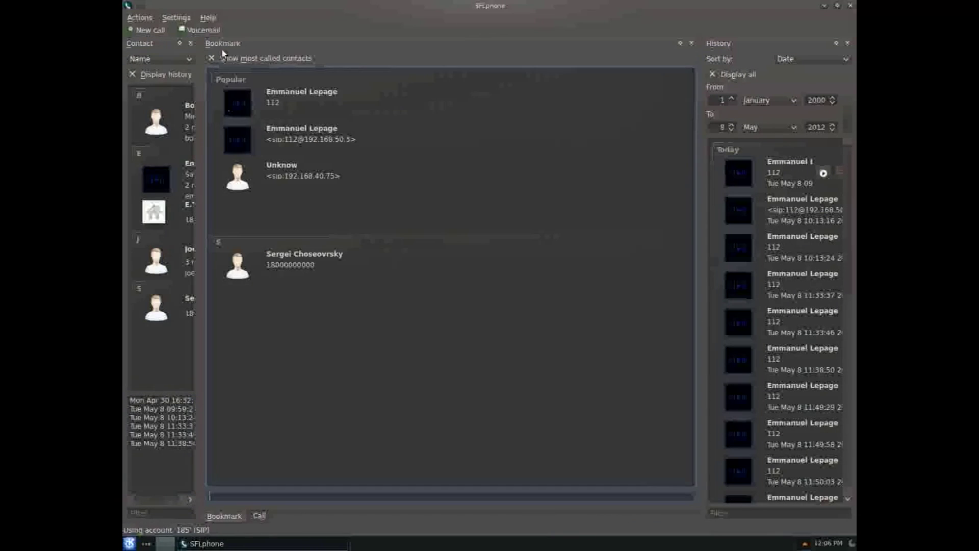
left_click_drag(222, 50, 305, 155)
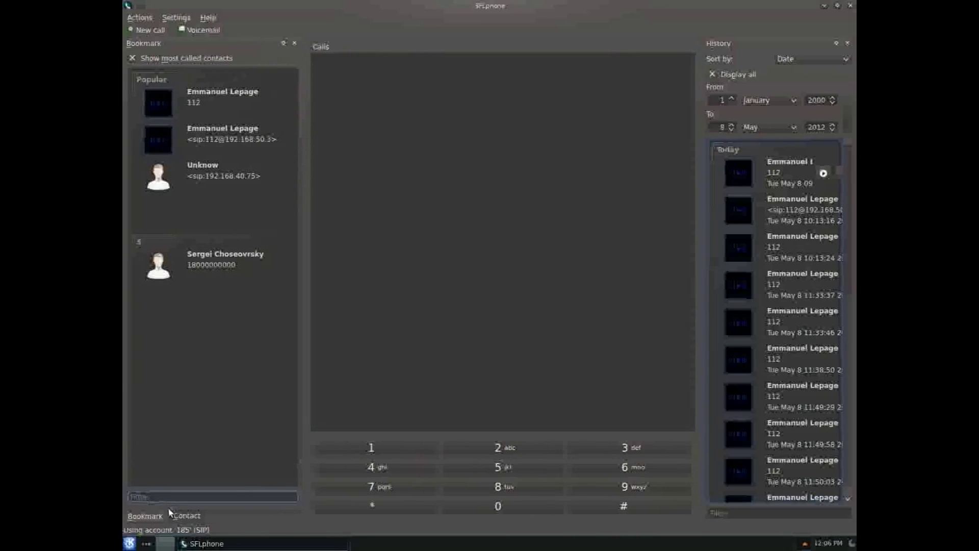
left_click(187, 516)
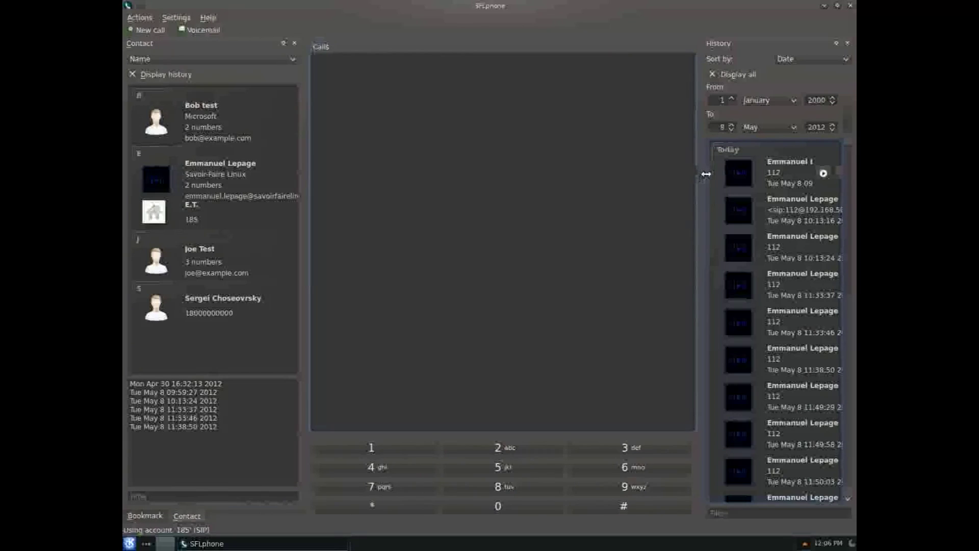
left_click_drag(703, 173, 620, 174)
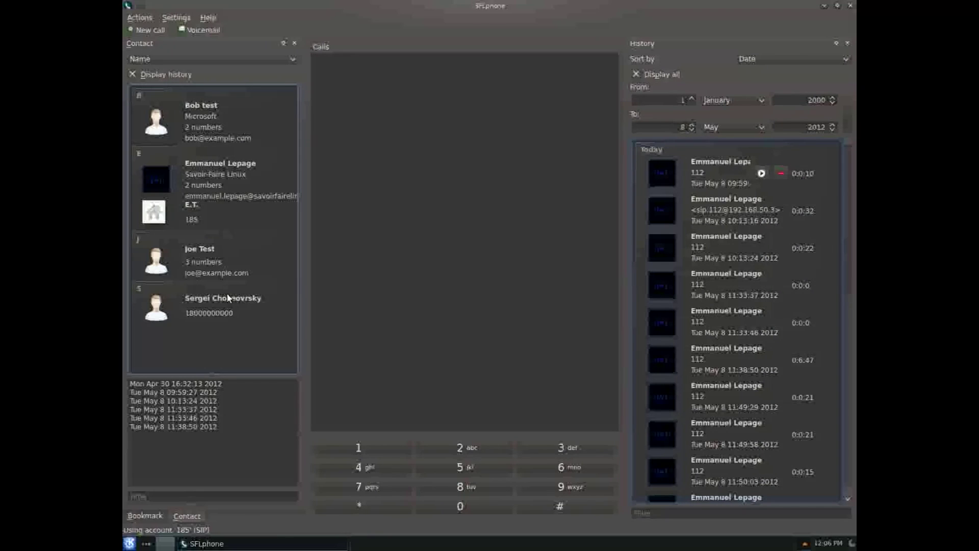
Step: Try grouping the contacts by Department and return the list to sorting by Name
left_click(177, 498)
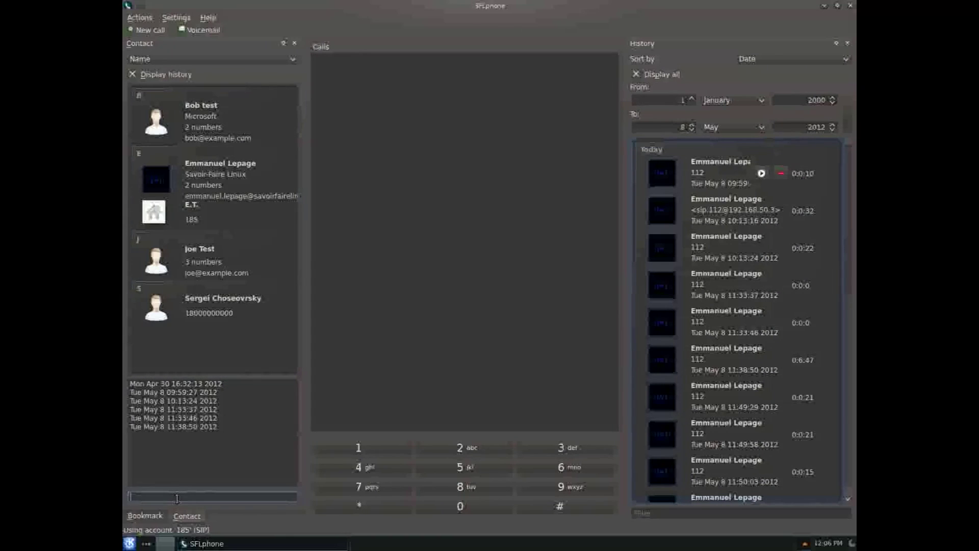
left_click(258, 59)
left_click(232, 80)
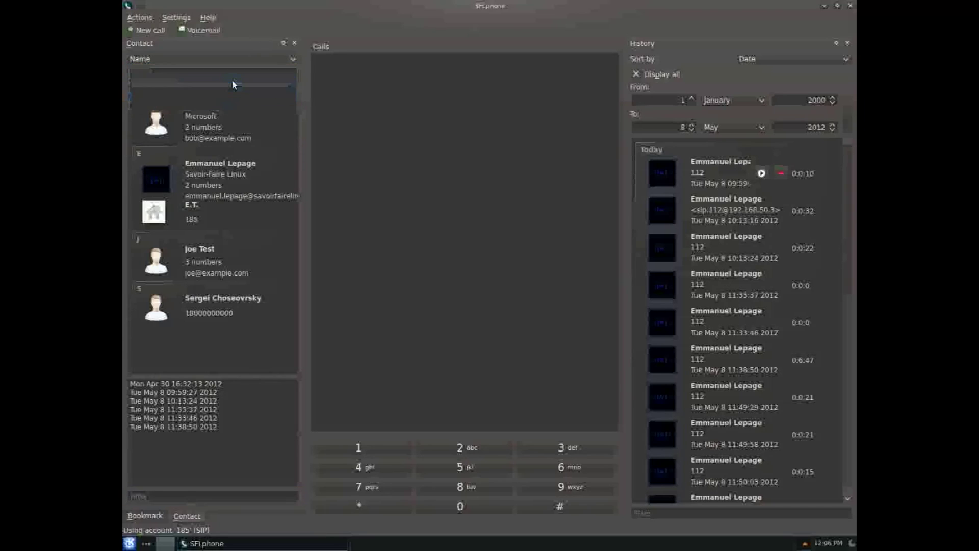
left_click(235, 55)
left_click(223, 97)
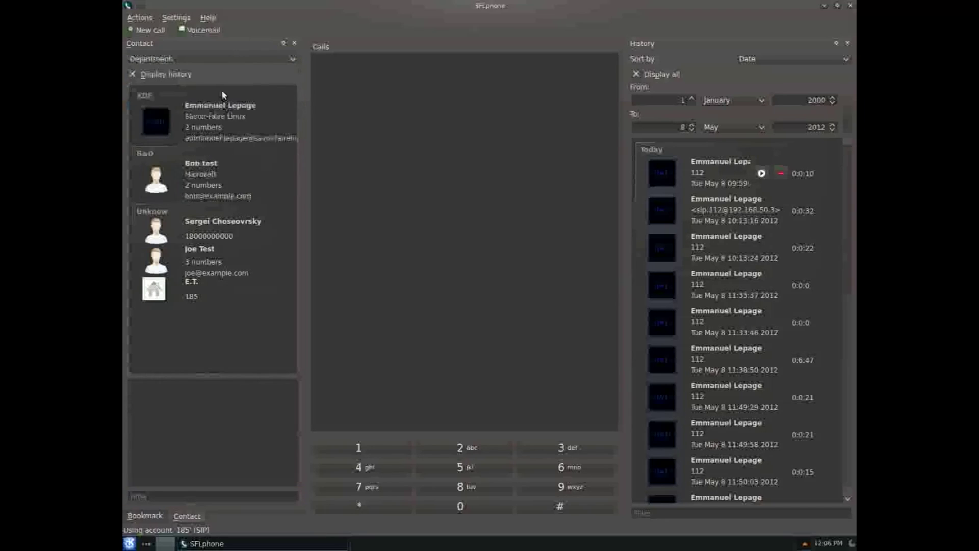
left_click(226, 60)
left_click(219, 71)
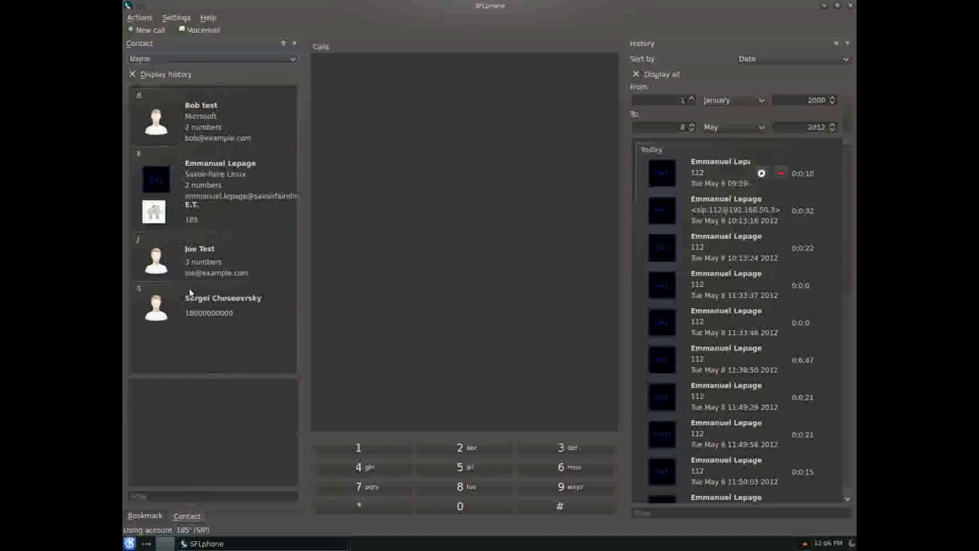
Step: Filter the contact list by "em" and clear the filter
left_click(187, 498)
type("em")
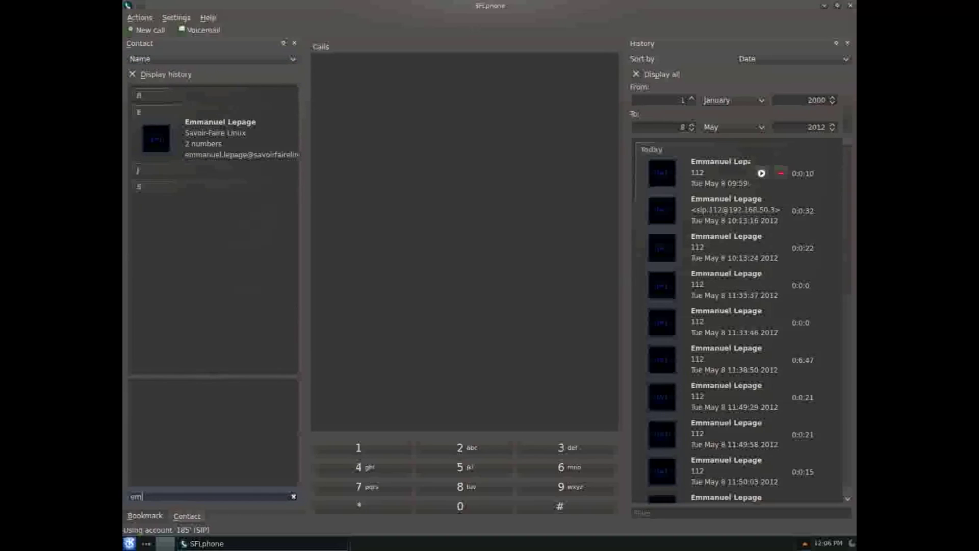
key("BackSpace")
key("BackSpace")
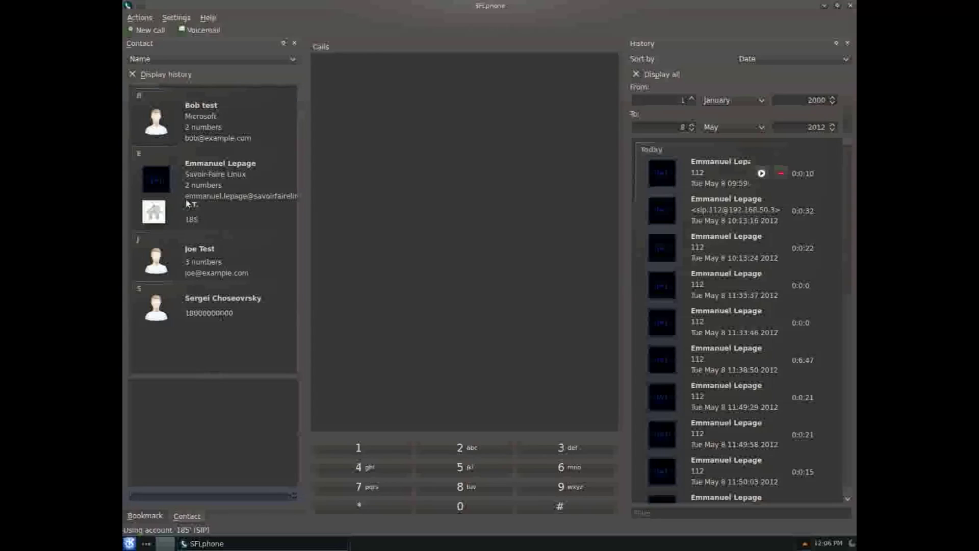
Step: Select the Savoir-Faire Linux contact to view the history of calls with that person
left_click(451, 113)
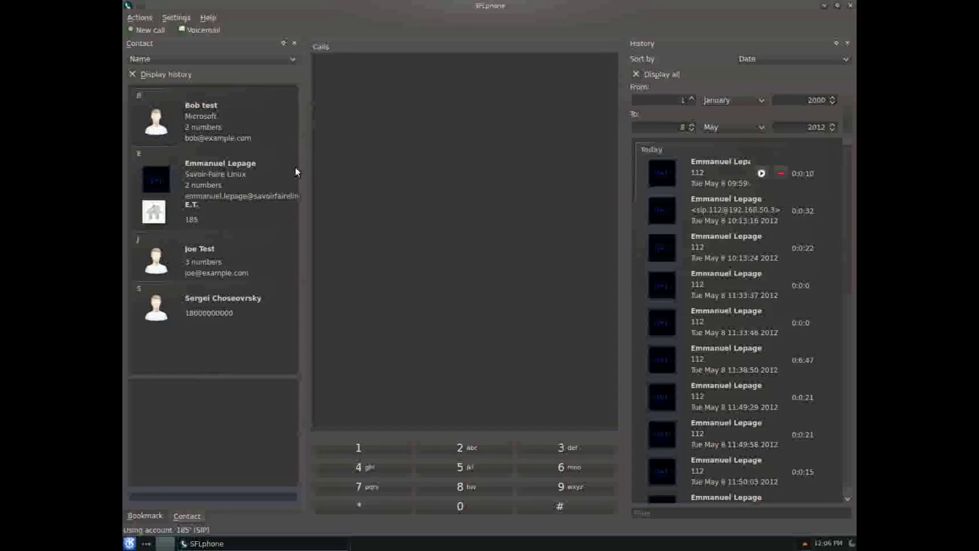
left_click(233, 171)
left_click(210, 167)
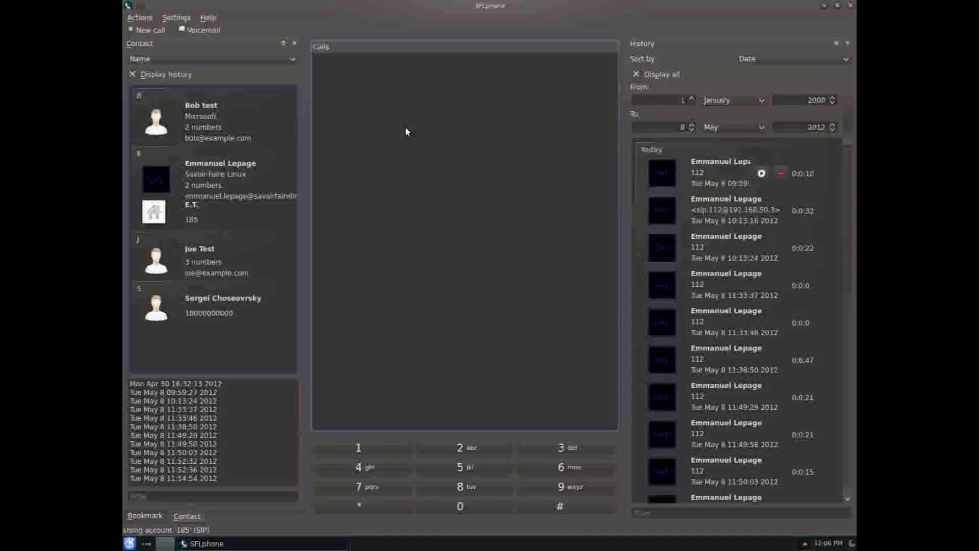
Step: Dial the Savoir-Faire Linux contact's extension and place the call
type("1")
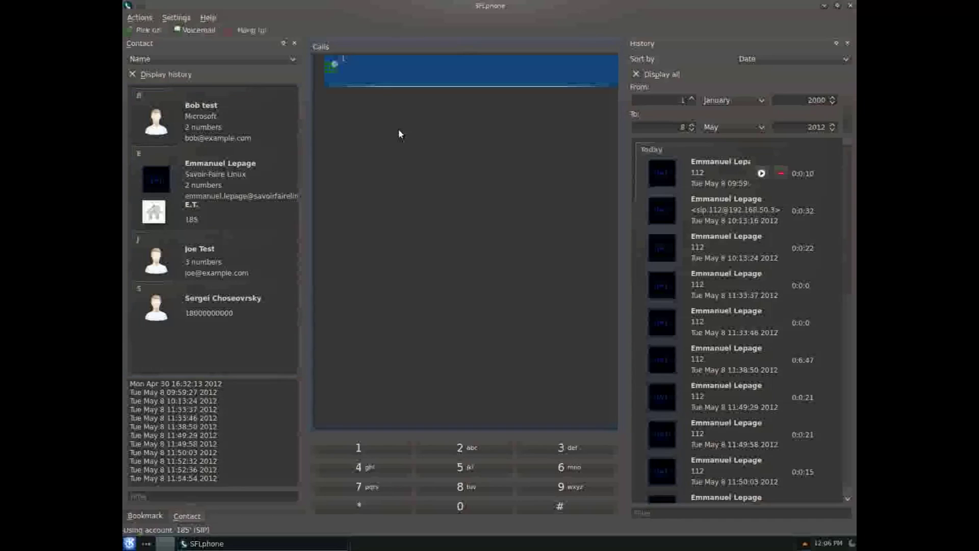
type("12")
key("Return")
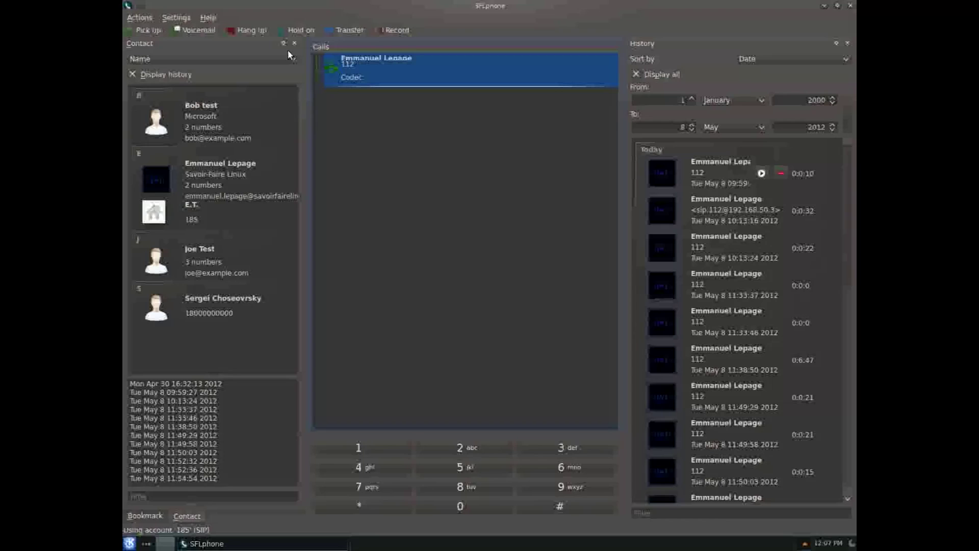
double_click(400, 70)
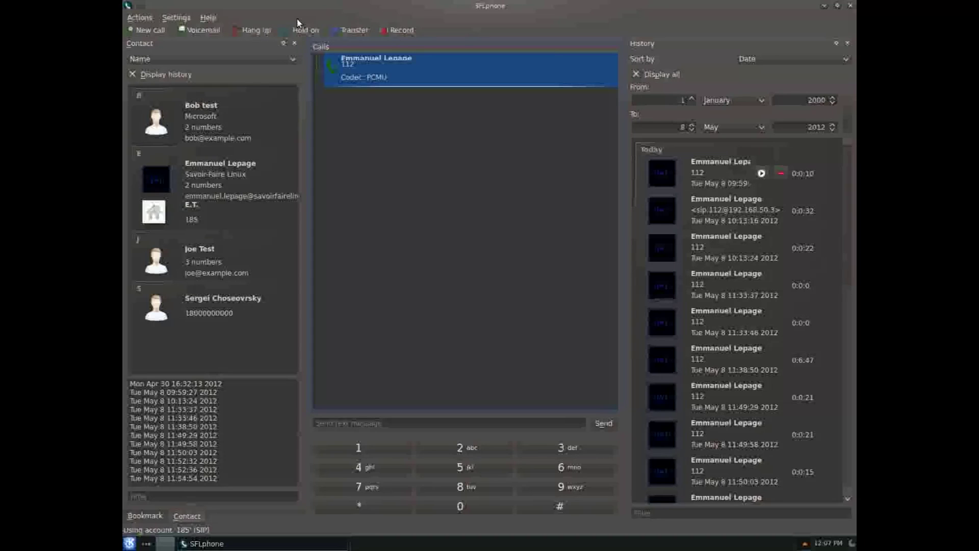
Step: Transfer the active call to the contact's extension
left_click(334, 28)
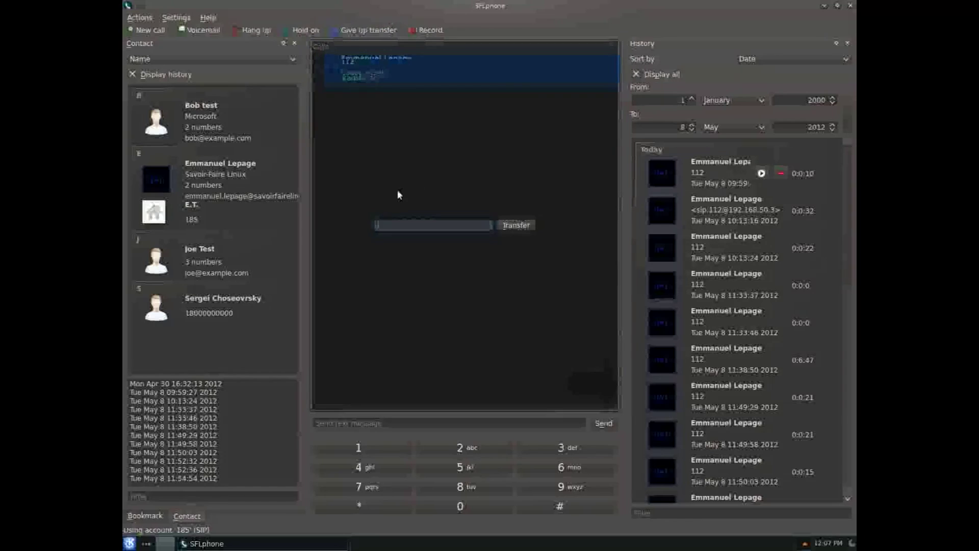
type("112")
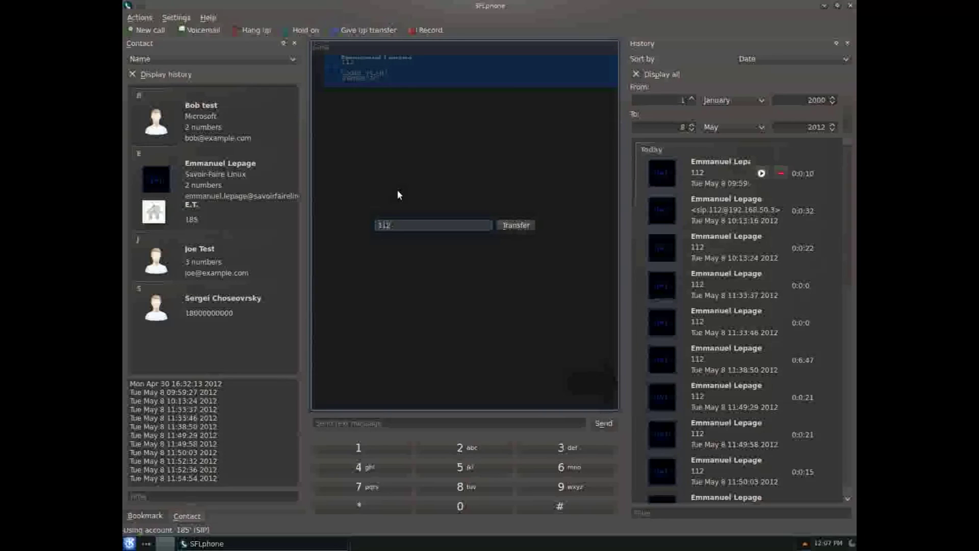
left_click(518, 226)
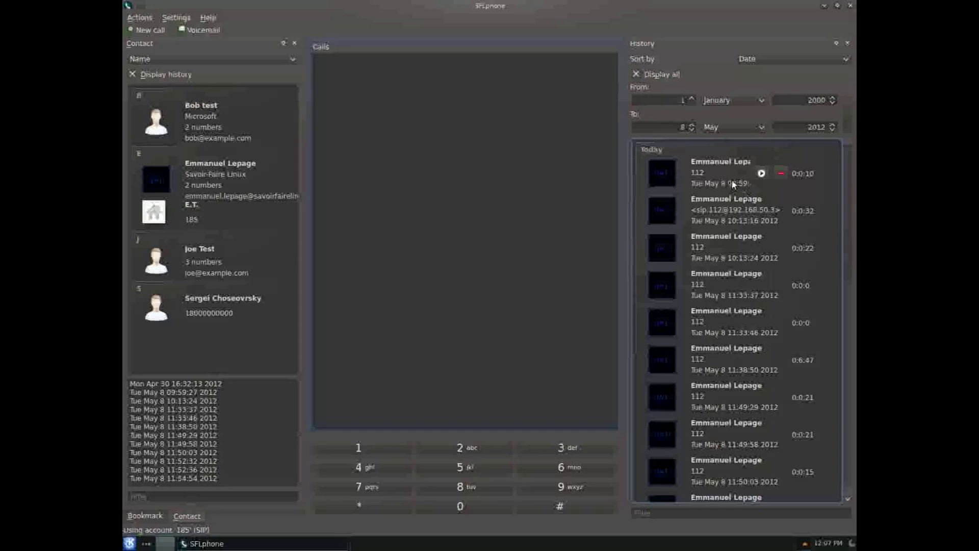
Step: Play the recording attached to the first of today's calls in the history, and stop the playback
scroll(743, 212, "down", 2)
scroll(744, 217, "up", 2)
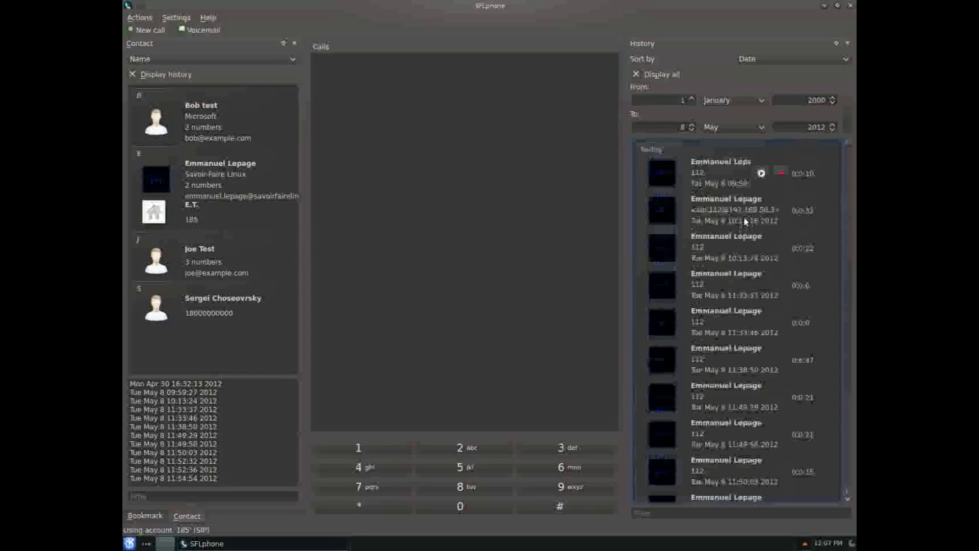
left_click(762, 175)
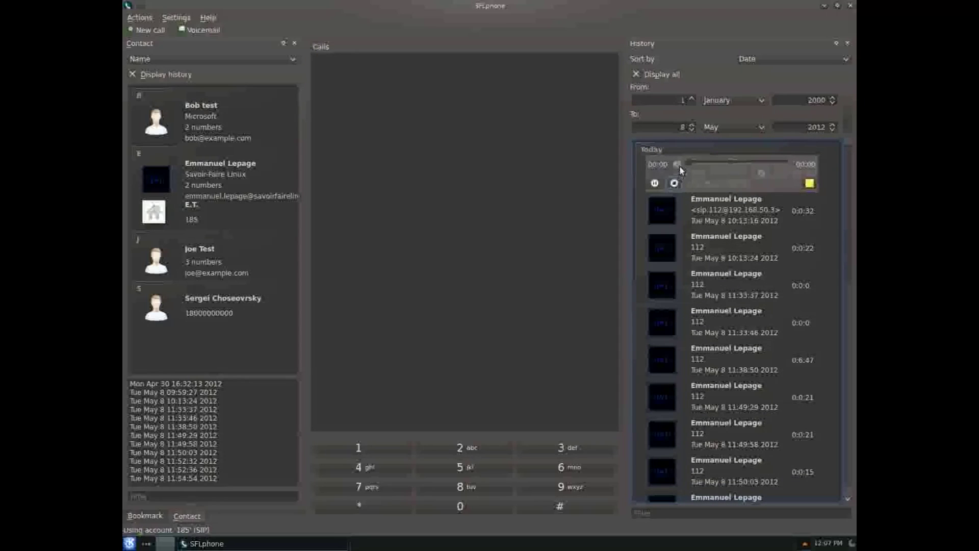
left_click(675, 182)
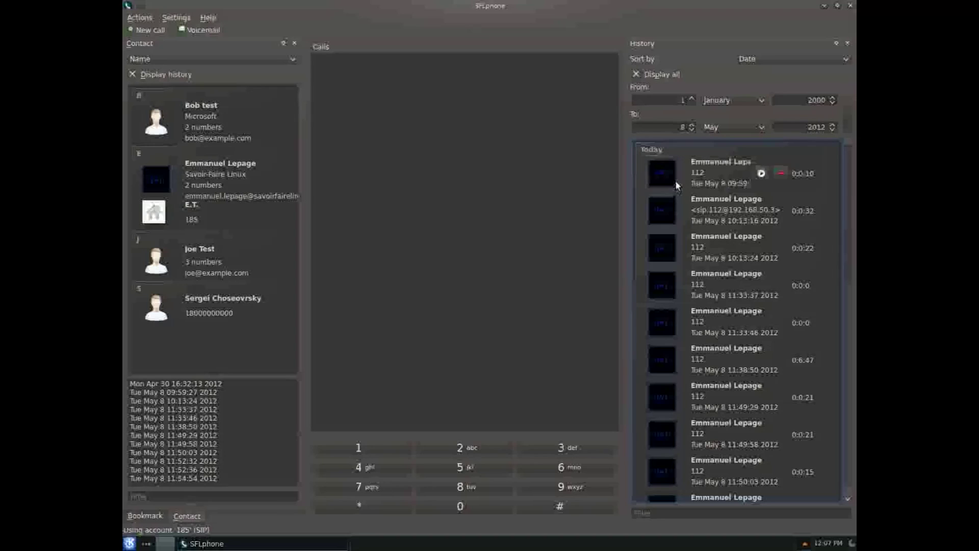
Step: Examine the history's sort criteria, its entries grouped by date and the start-month choices, keeping Date and January
left_click(757, 60)
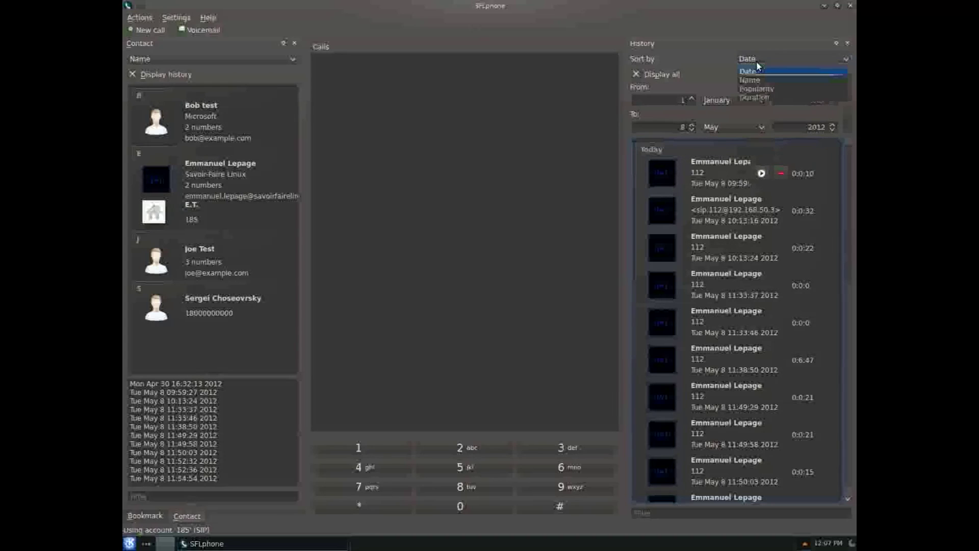
left_click(757, 61)
scroll(723, 168, "down", 5)
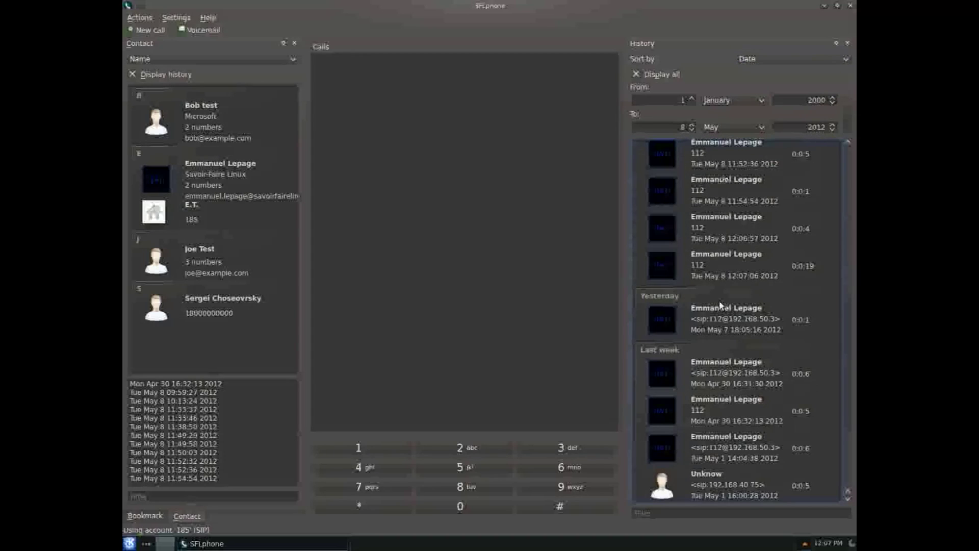
scroll(720, 305, "down", 3)
scroll(723, 265, "up", 12)
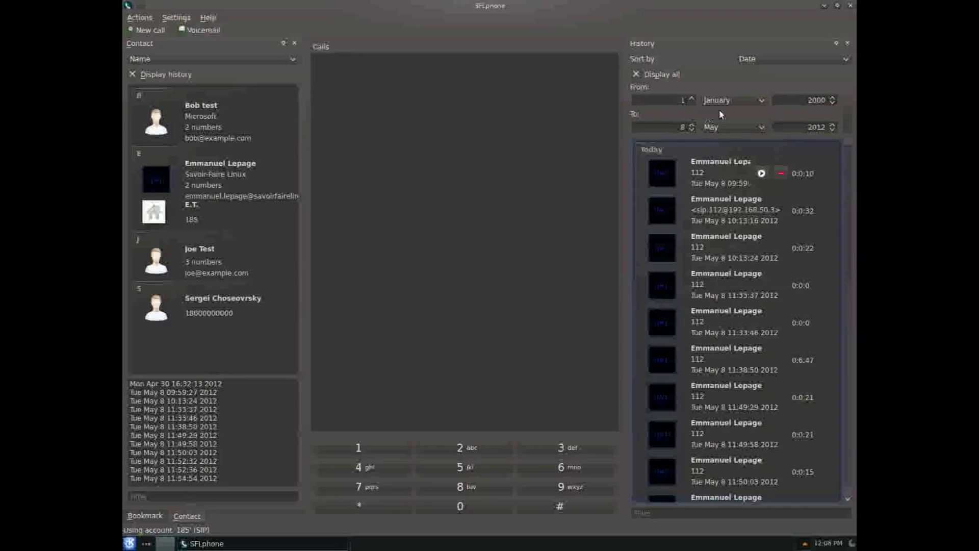
left_click(743, 102)
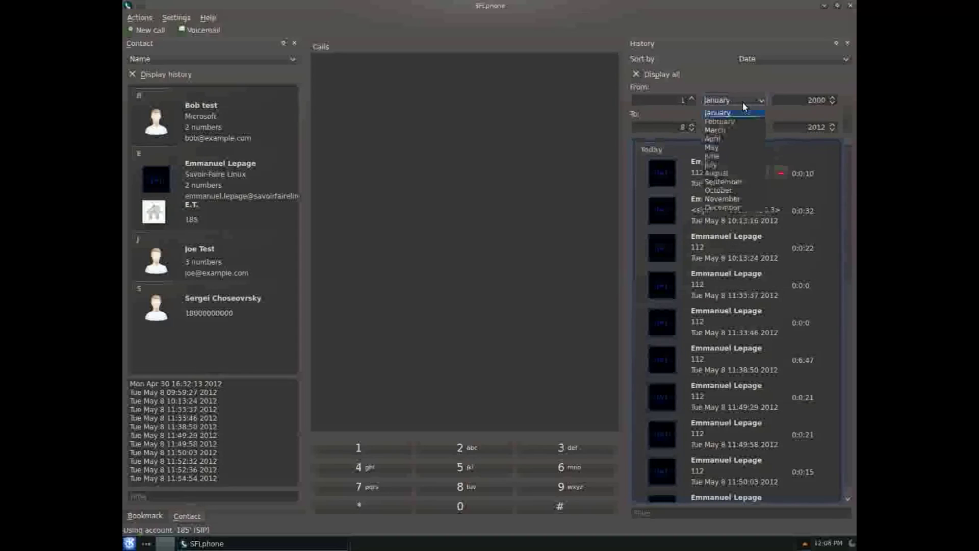
left_click(737, 112)
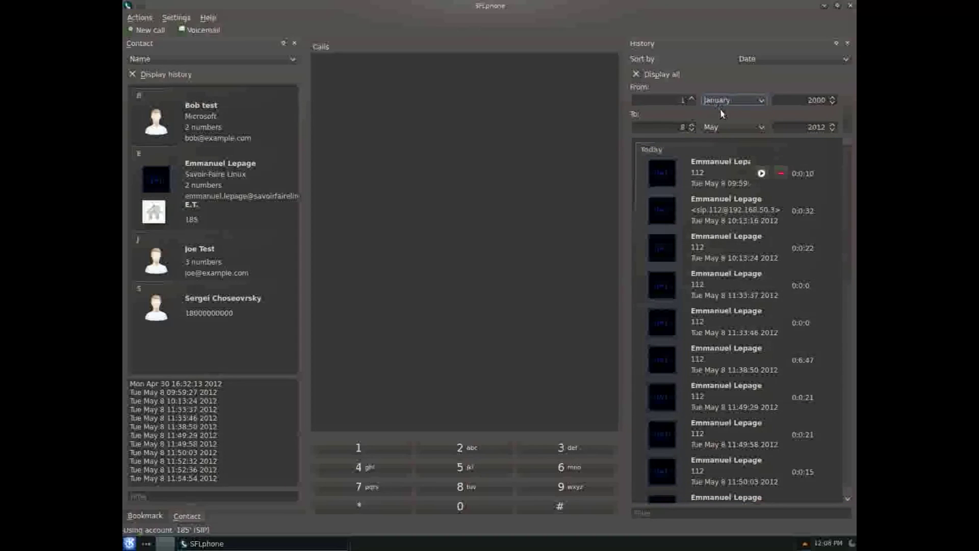
Step: View the Add Contact form for the first of today's calls and cancel without saving to an address book
right_click(744, 169)
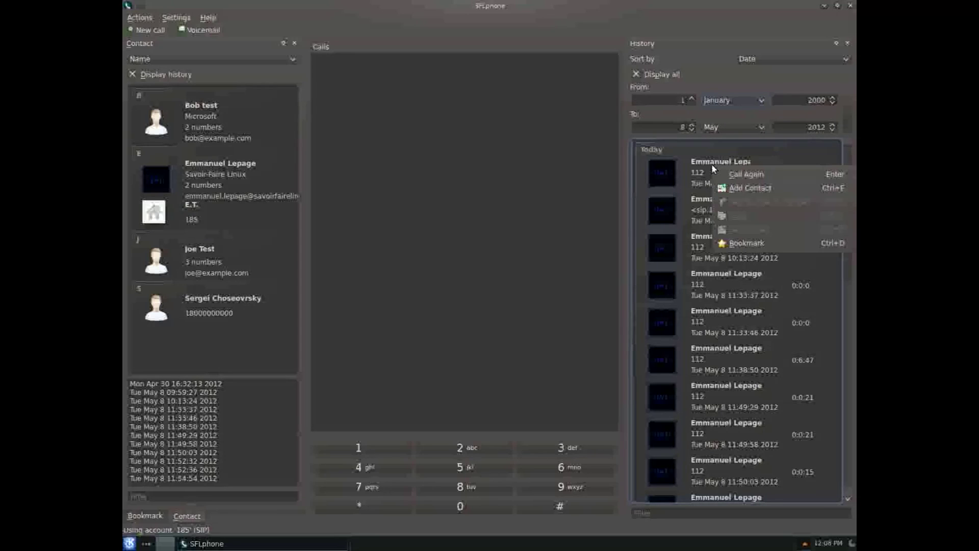
left_click(749, 186)
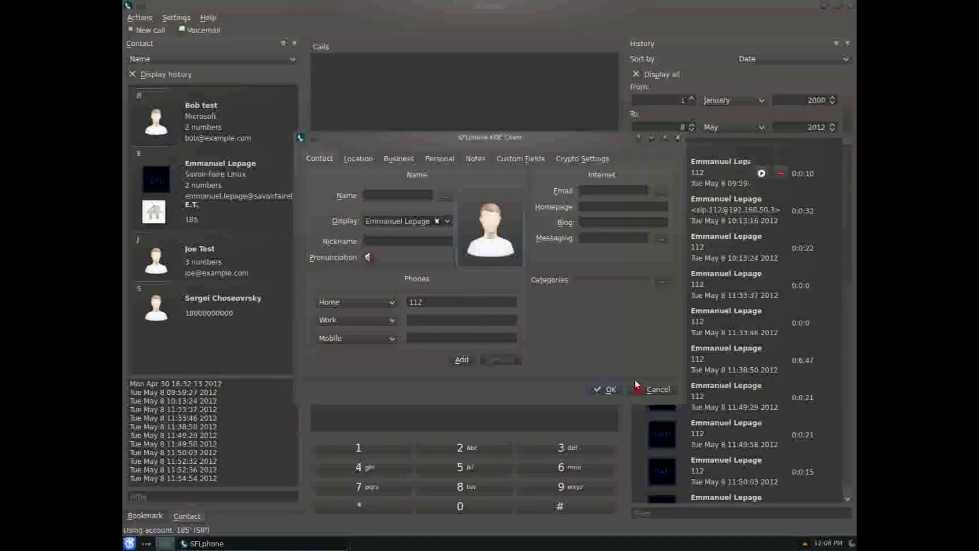
left_click(653, 388)
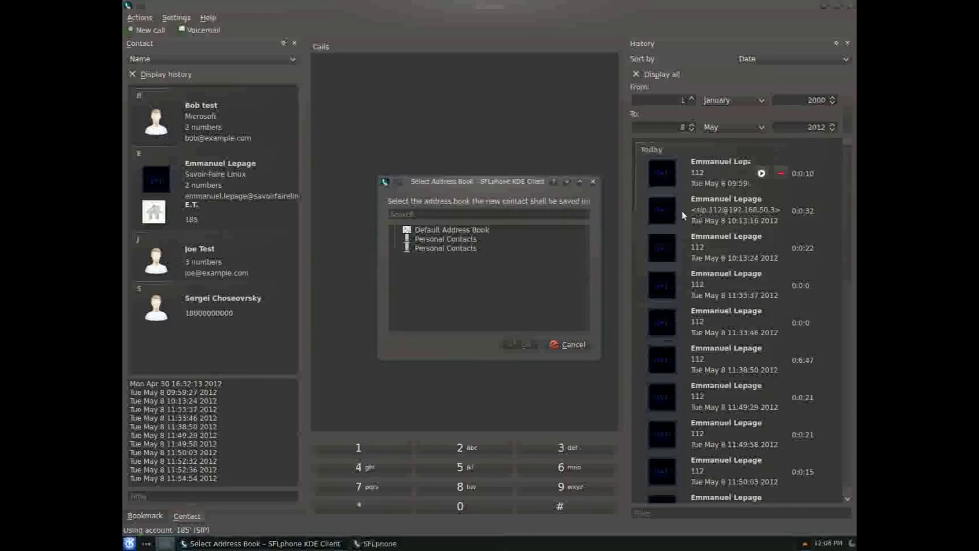
left_click(567, 344)
Step: Bookmark the first of today's calls in the history and show the bookmark list
right_click(683, 186)
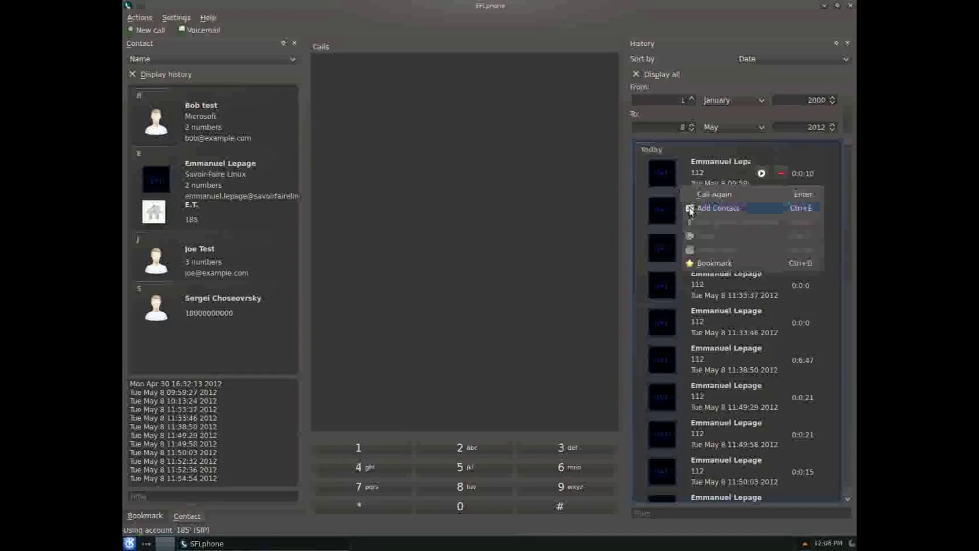
left_click(709, 264)
left_click(159, 516)
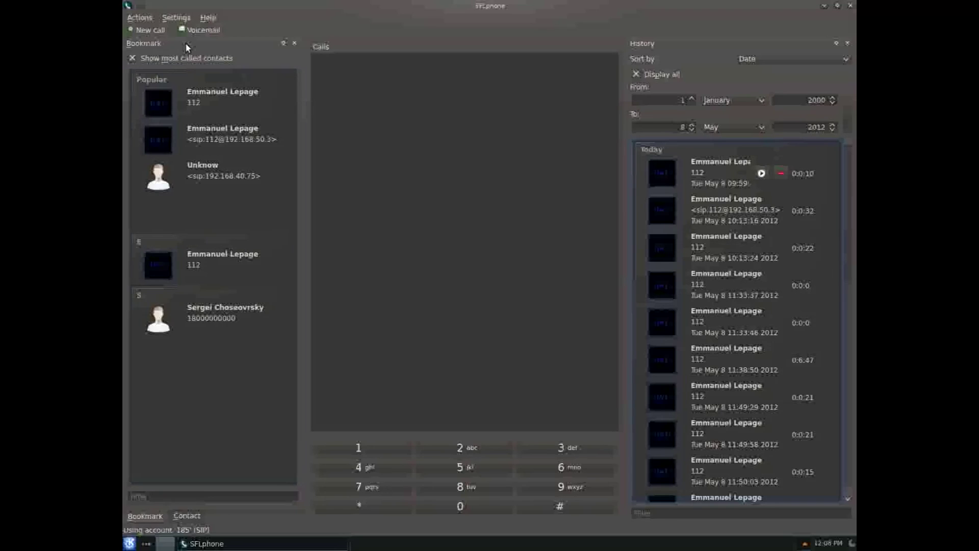
Step: Open the client configuration's Accounts page and show the basic settings of the account listed below IP2IP
left_click(179, 18)
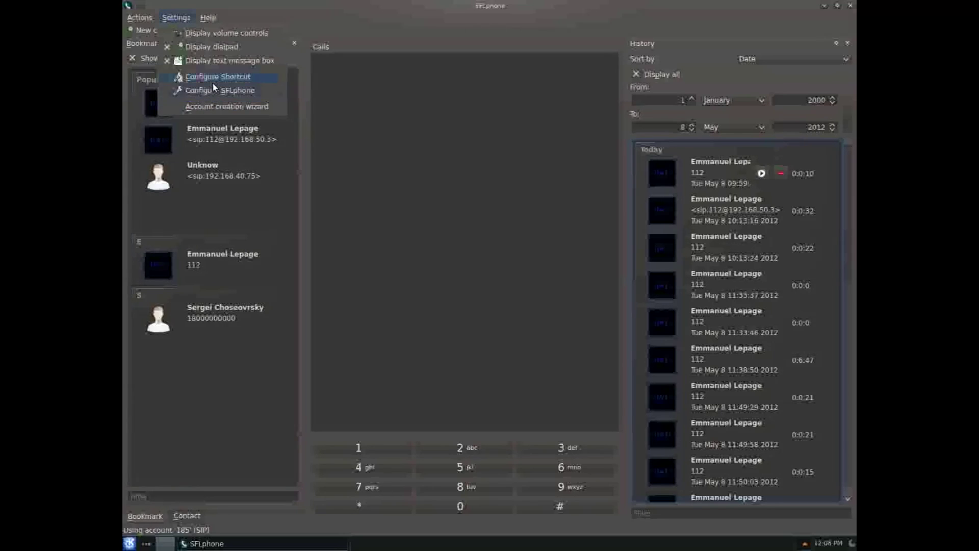
left_click(212, 96)
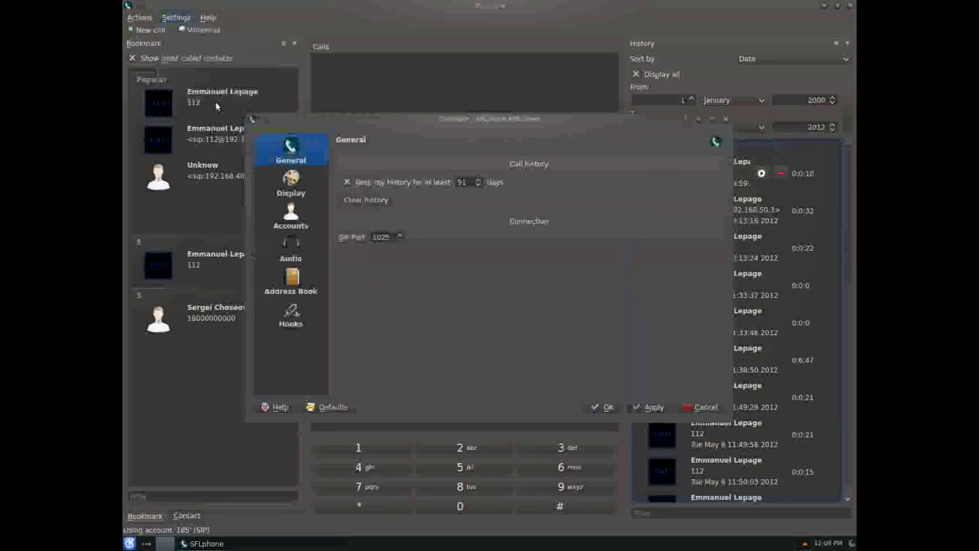
left_click(300, 212)
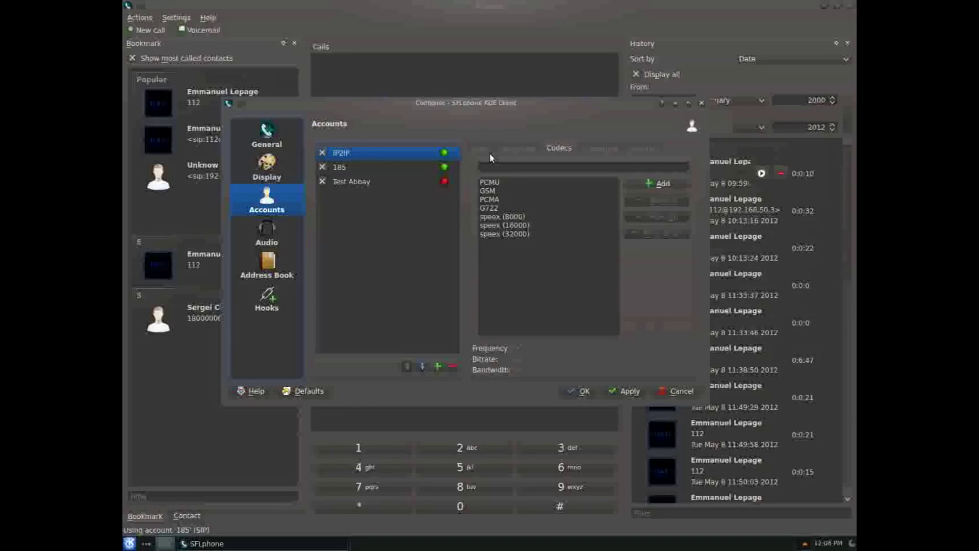
left_click(438, 169)
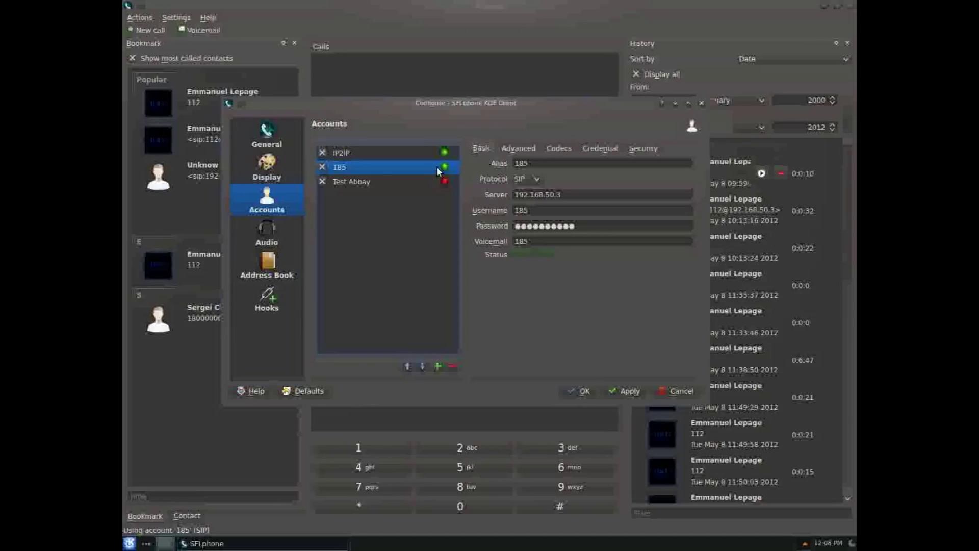
Step: Examine the selected account's Advanced, Codecs, Credential and Security settings, enlarging the configuration window to show more of the TLS options
left_click(515, 149)
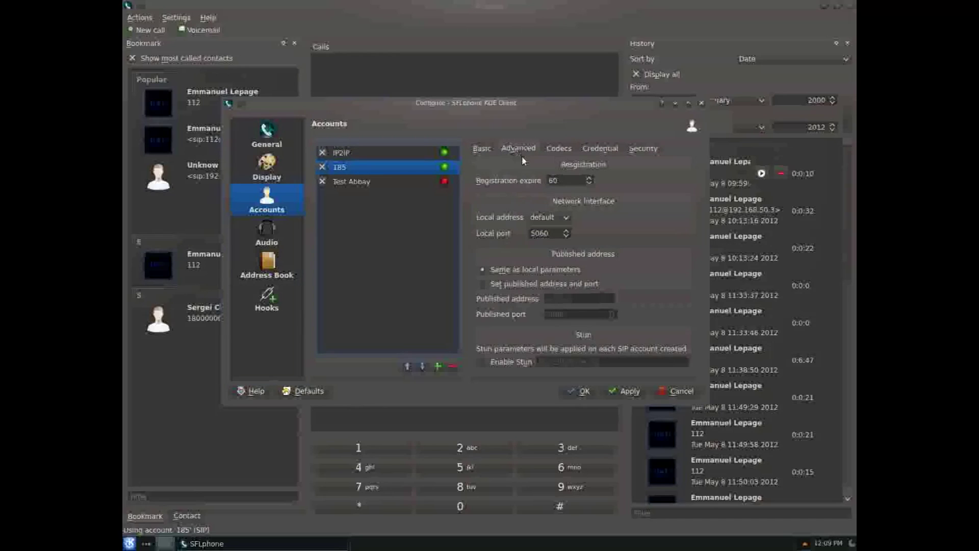
left_click(527, 149)
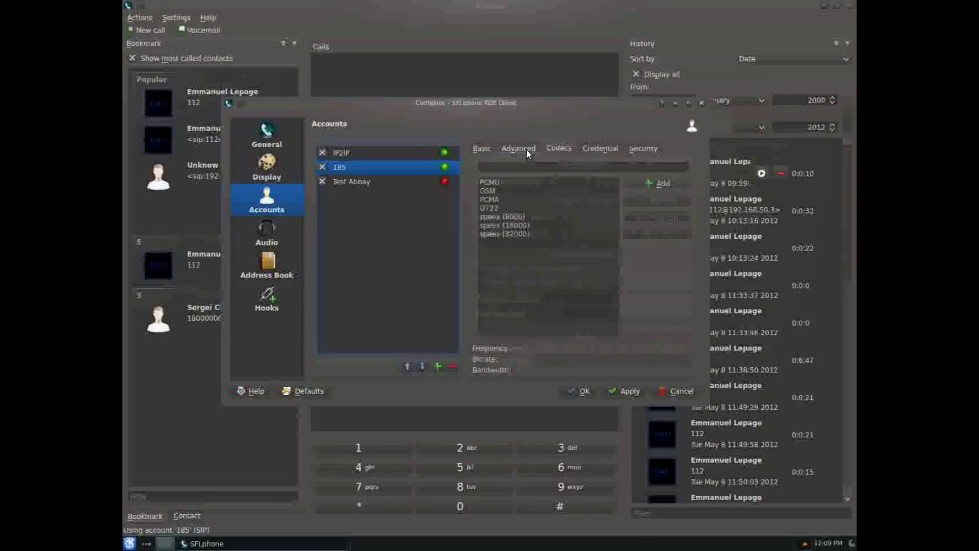
key("ctrl+Tab")
key("ctrl+Tab")
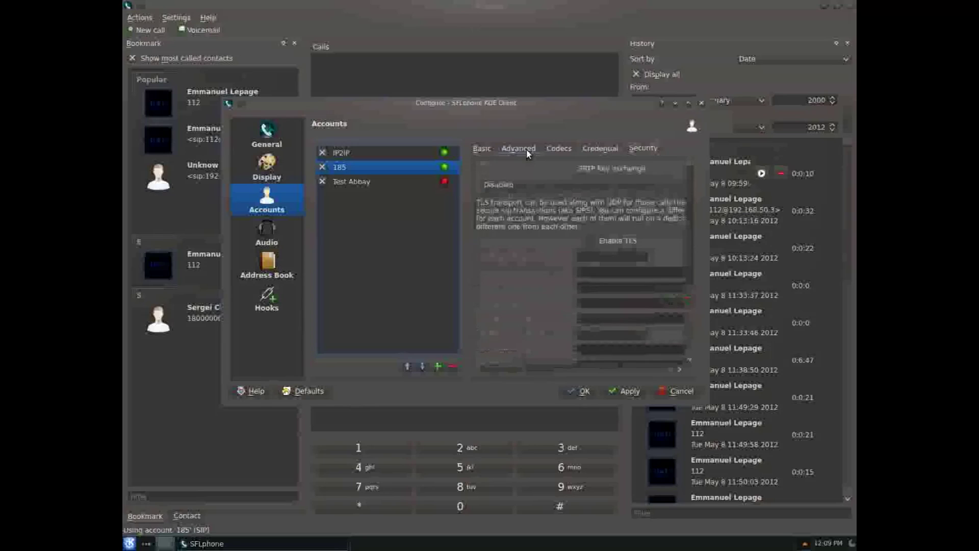
left_click_drag(713, 408, 822, 479)
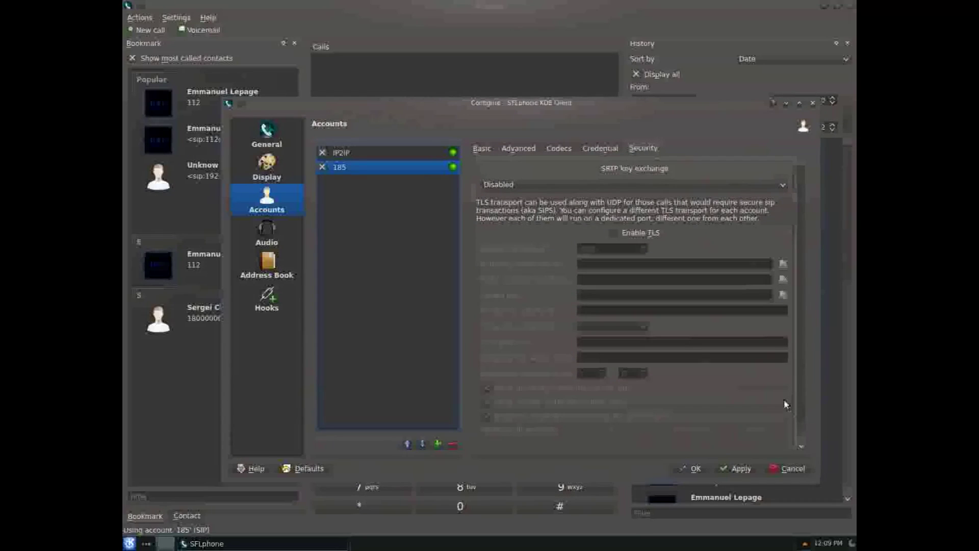
scroll(784, 415, "down", 1)
scroll(785, 415, "up", 1)
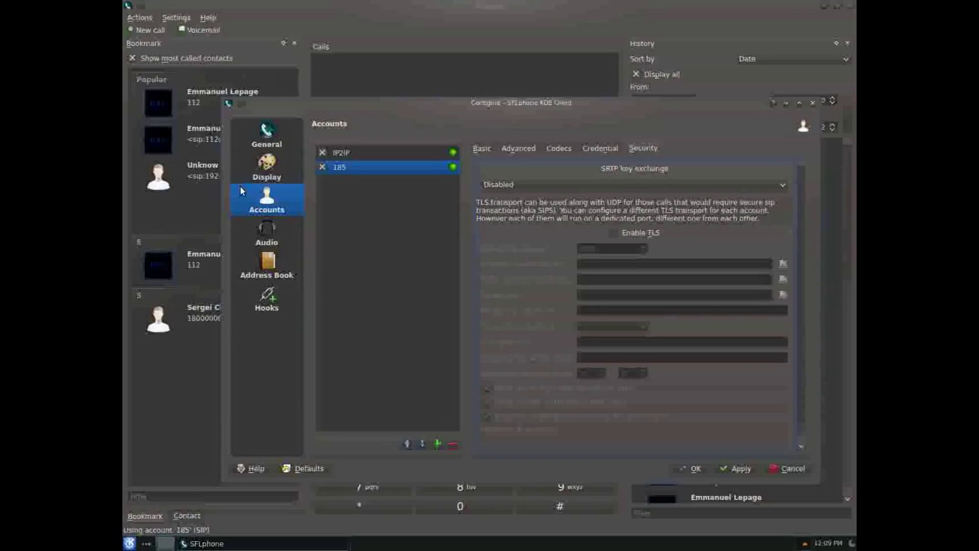
Step: Review the Address Book, Hooks, General and Display configuration pages, and close the configuration without saving
left_click(267, 264)
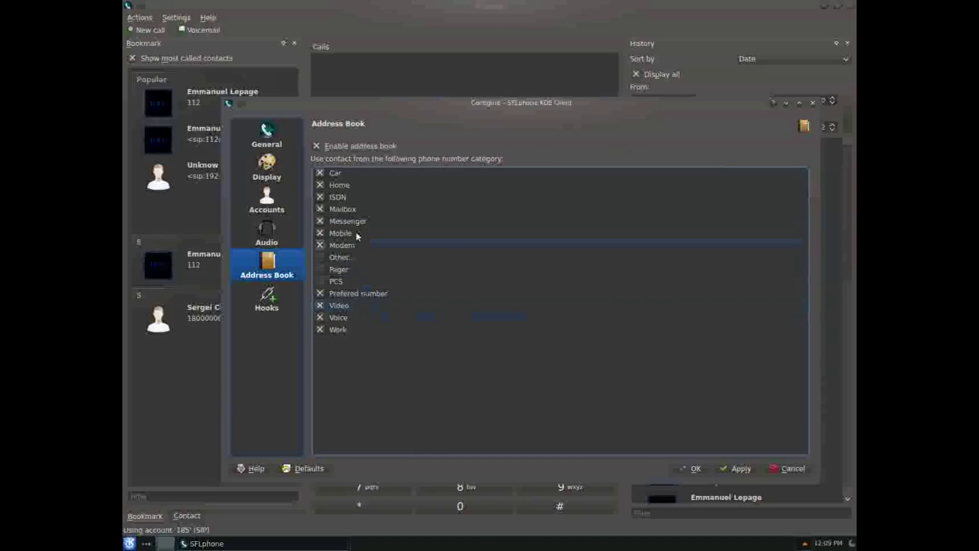
left_click(286, 292)
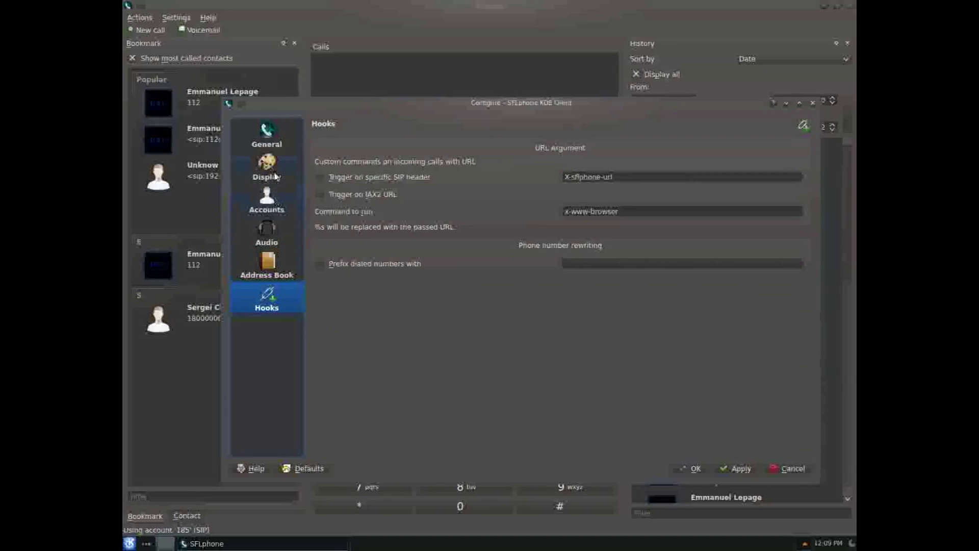
left_click(268, 136)
left_click(268, 171)
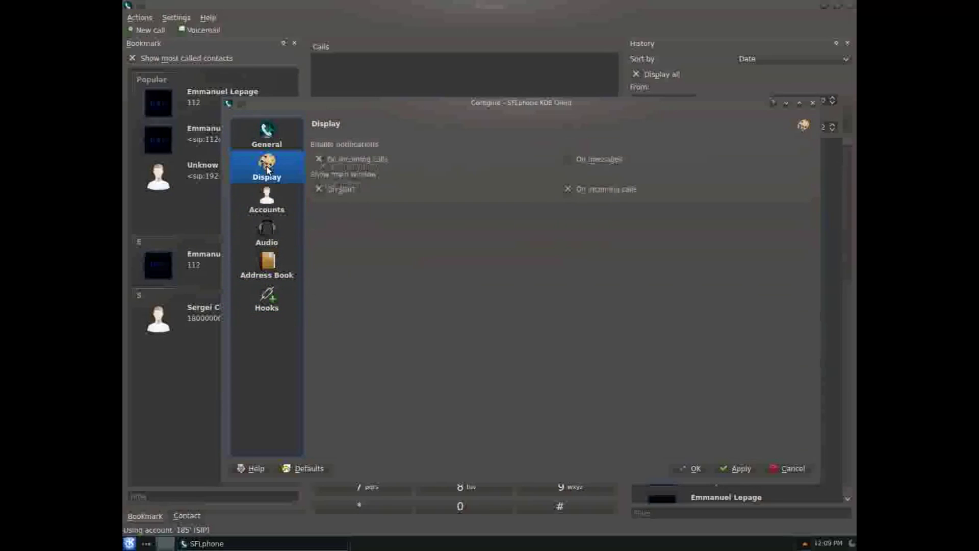
left_click(794, 468)
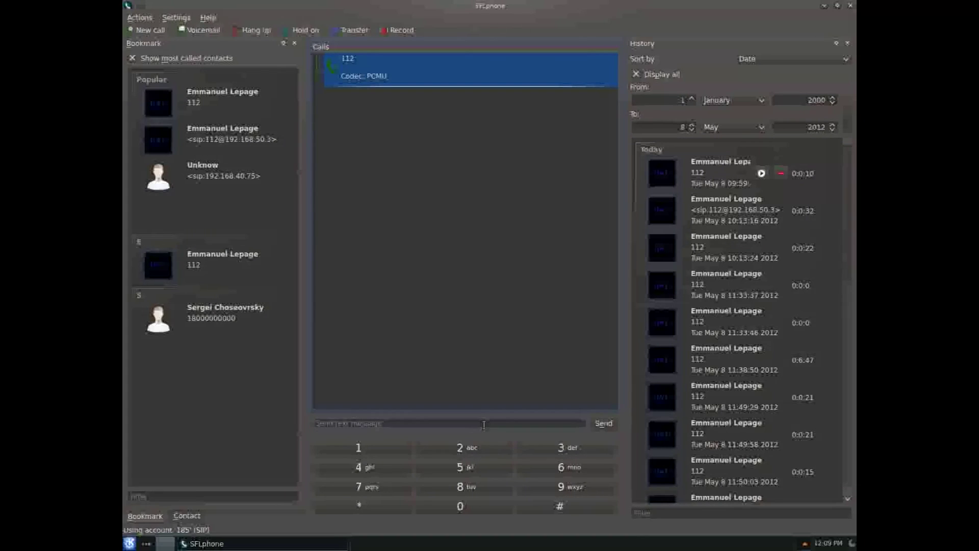
Step: Place the cursor in the active call's text message field, and reselect the call in the call list
left_click(483, 425)
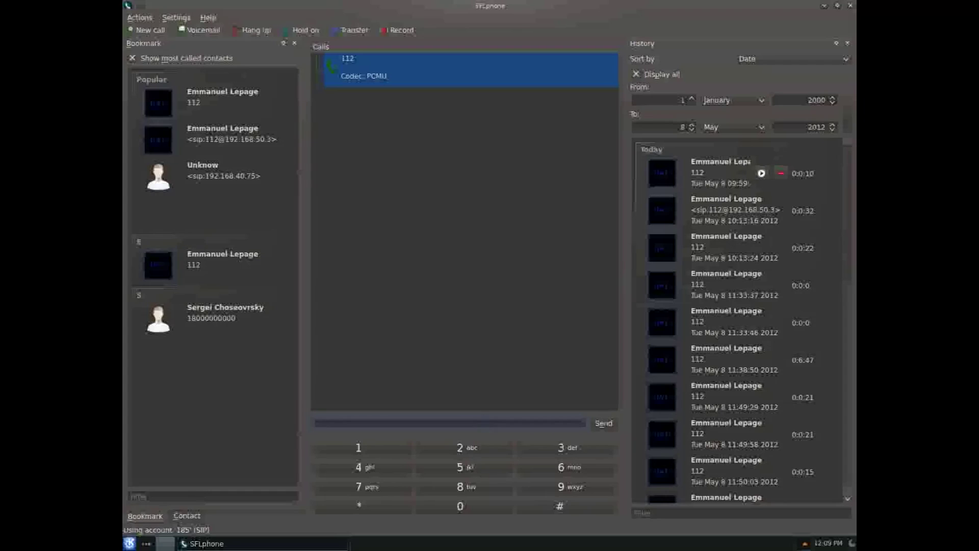
left_click(420, 308)
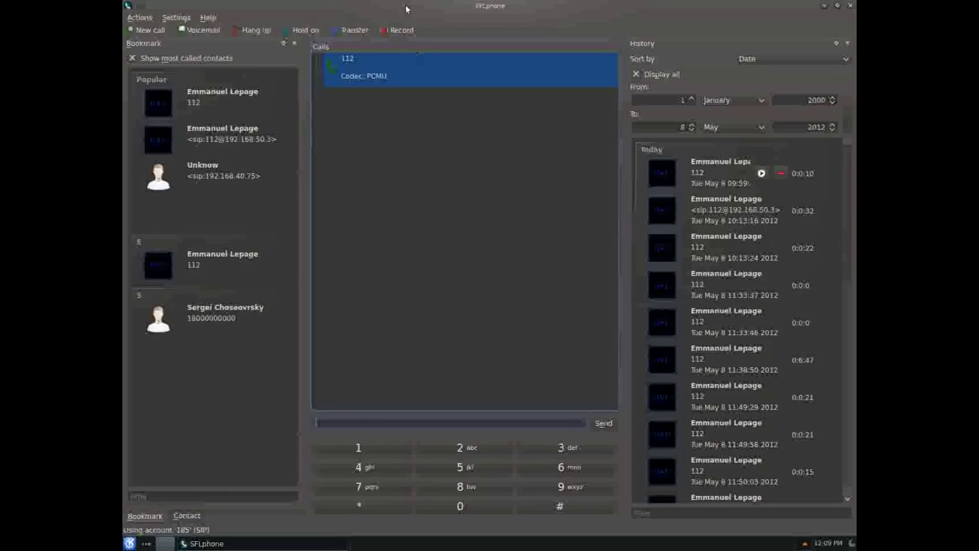
right_click(397, 80)
left_click(339, 73)
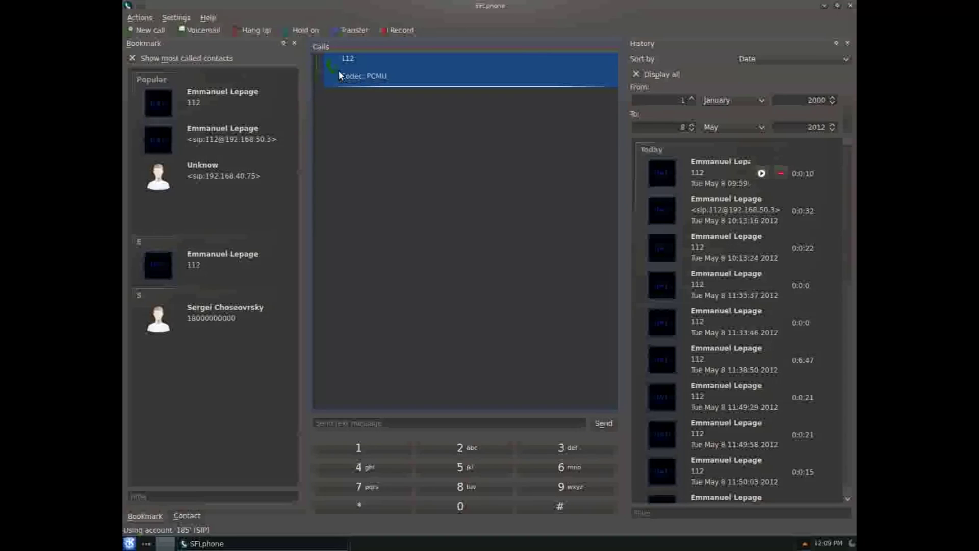